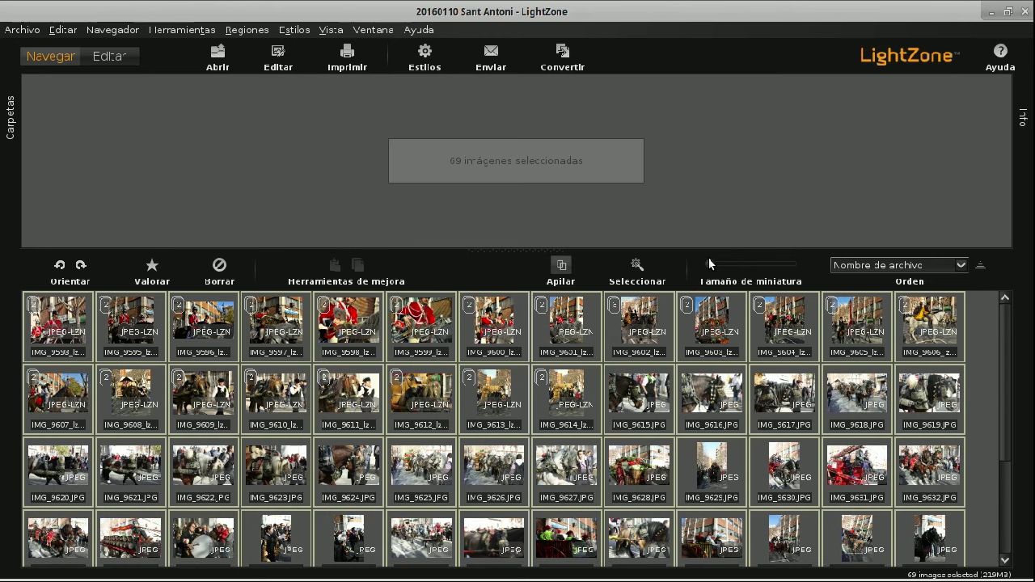
Enlarge the browser thumbnails to about mid-size and deselect all the images.
drag(713, 264, 754, 266)
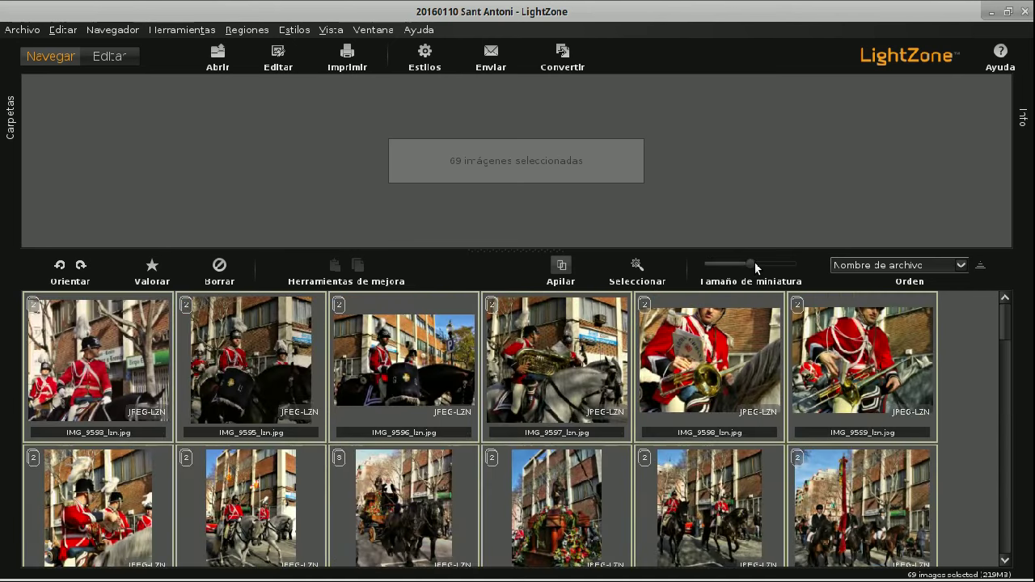
click(53, 29)
mouse_move(24, 29)
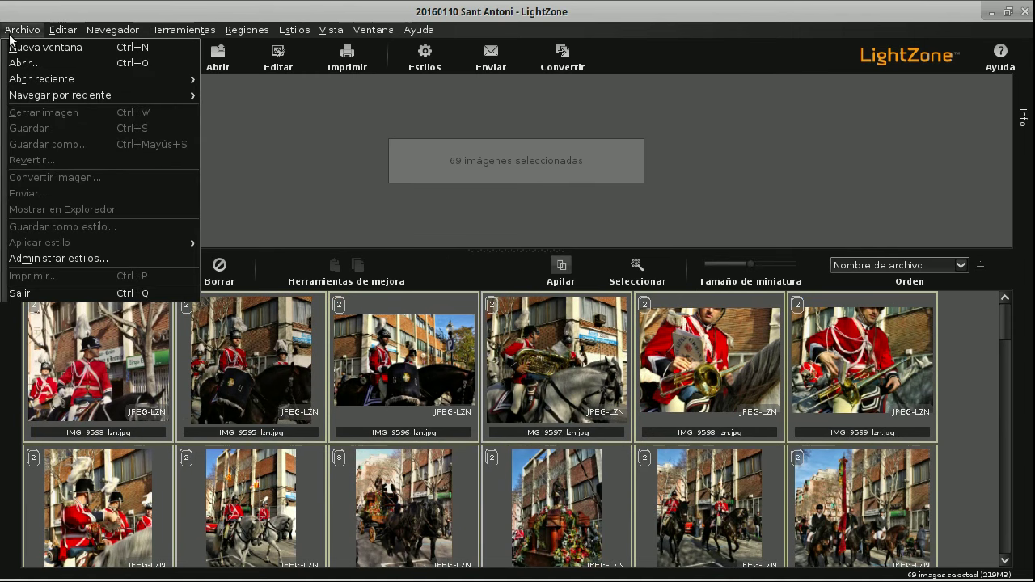
mouse_move(114, 29)
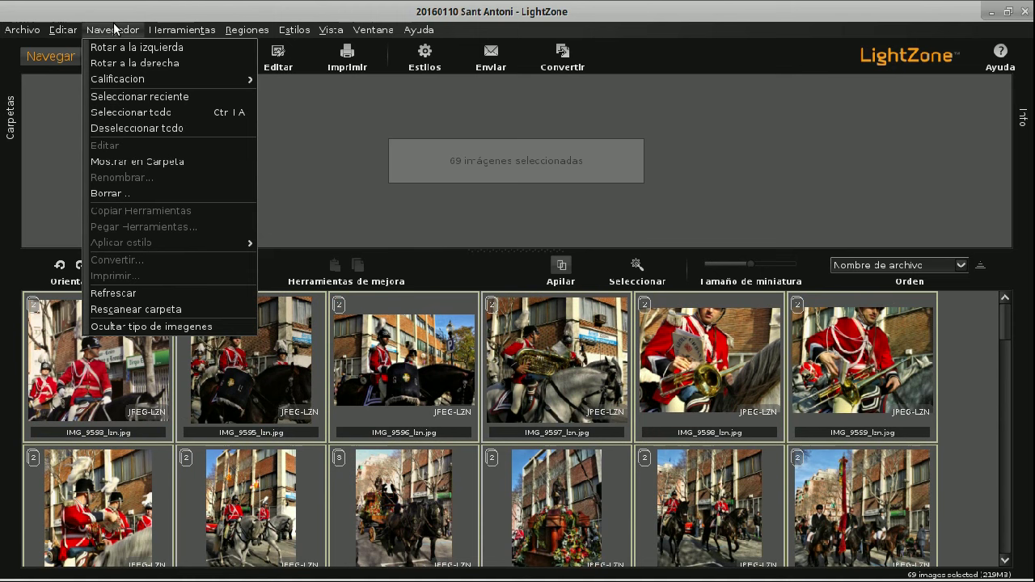
click(128, 124)
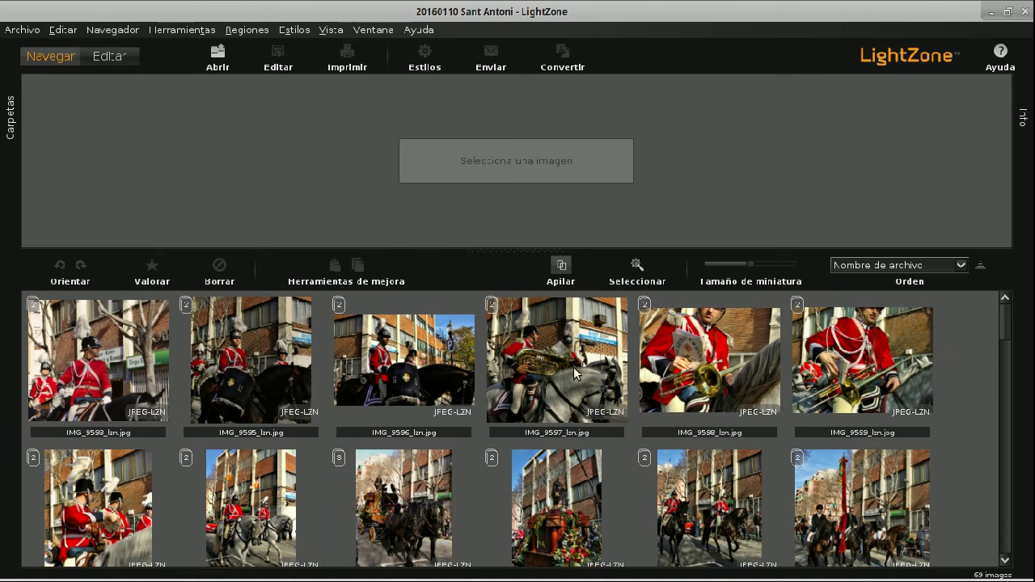
Look through the available sort criteria, reverse the file-name order of the thumbnails, and switch it back to ascending.
click(960, 266)
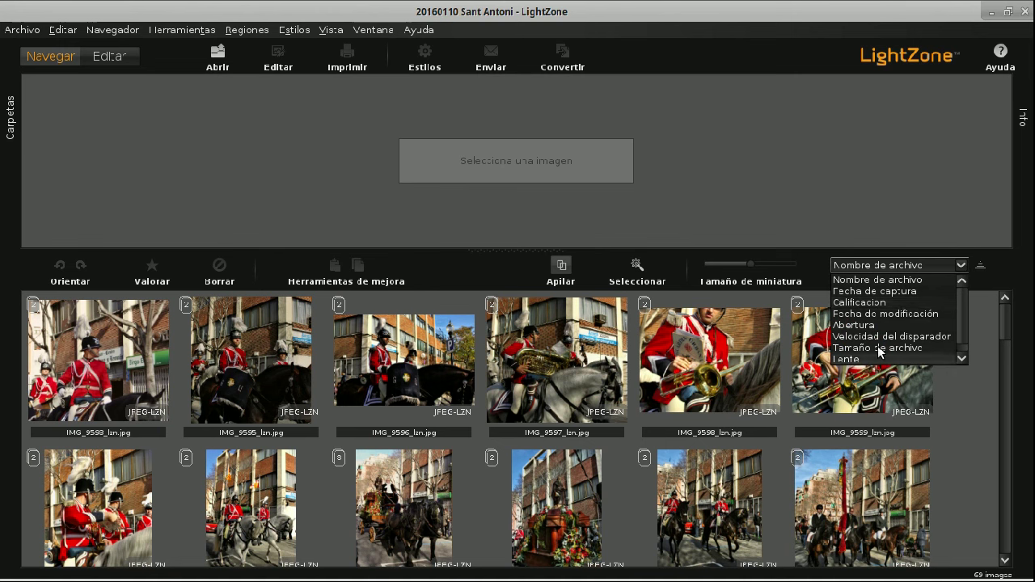
click(957, 266)
click(959, 266)
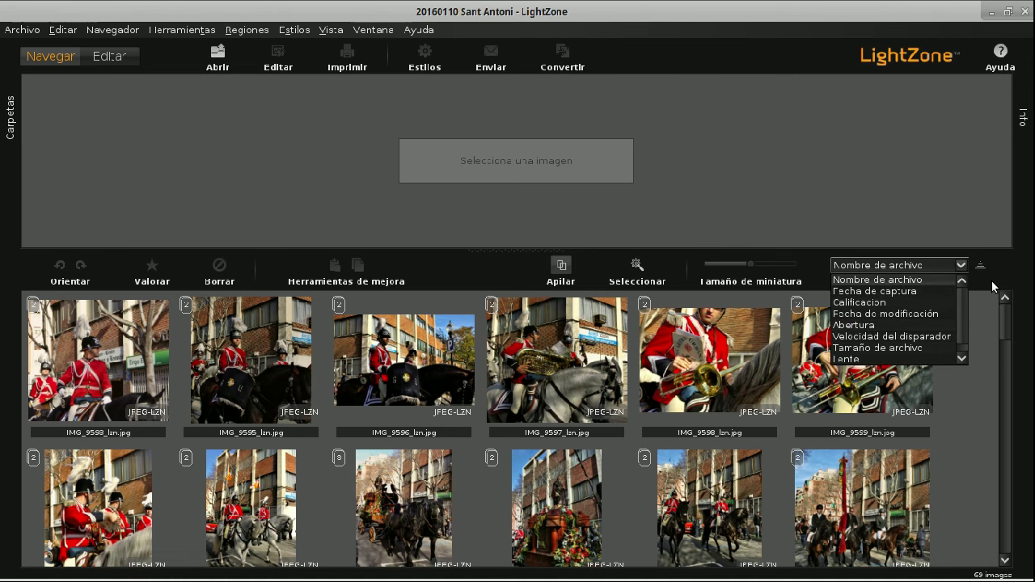
click(984, 267)
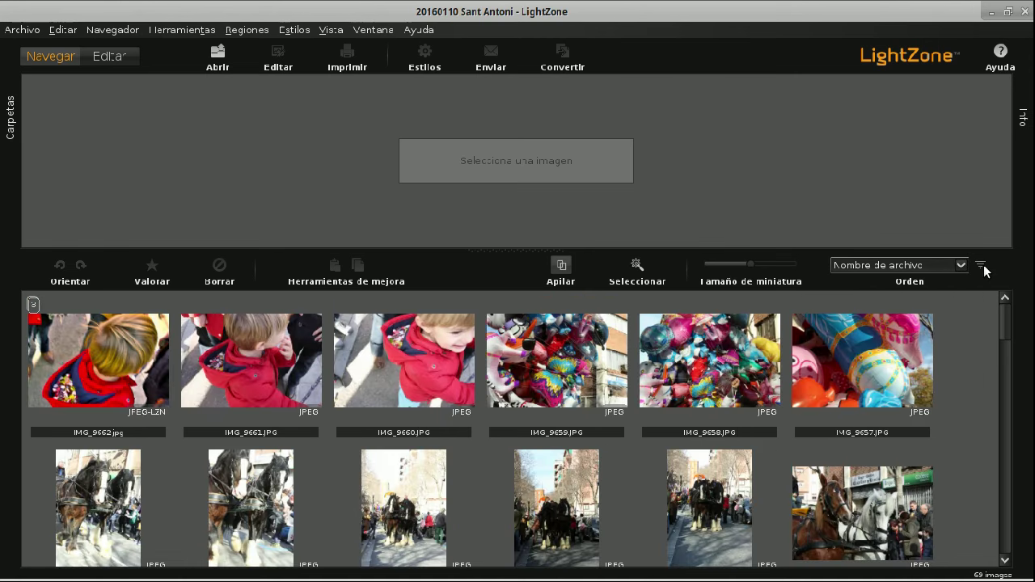
click(982, 267)
click(981, 270)
click(981, 270)
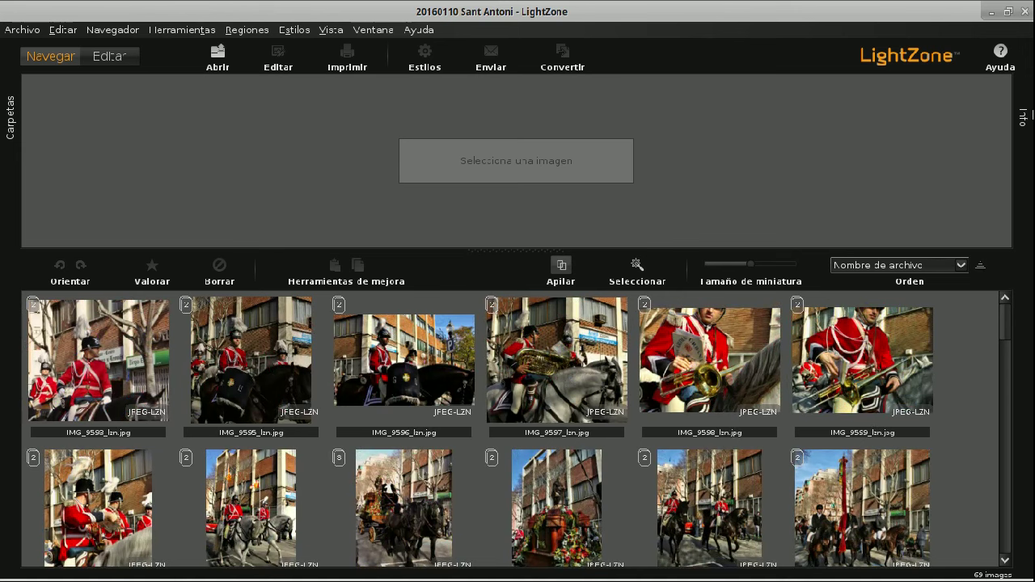
Show the info and folder panels, and select IMG_9596_lzn.jpg to display its preview and metadata.
click(1023, 117)
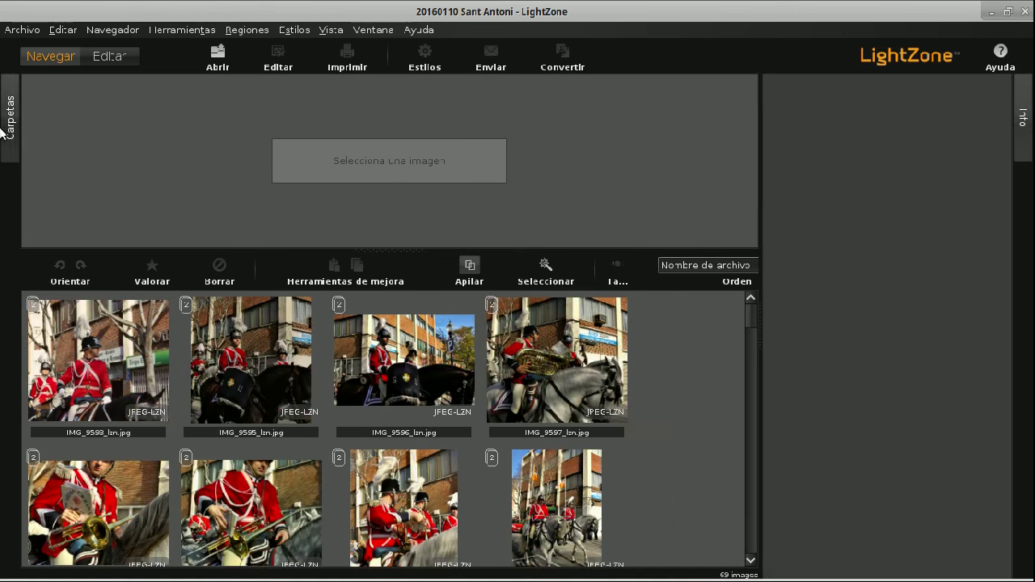
click(5, 127)
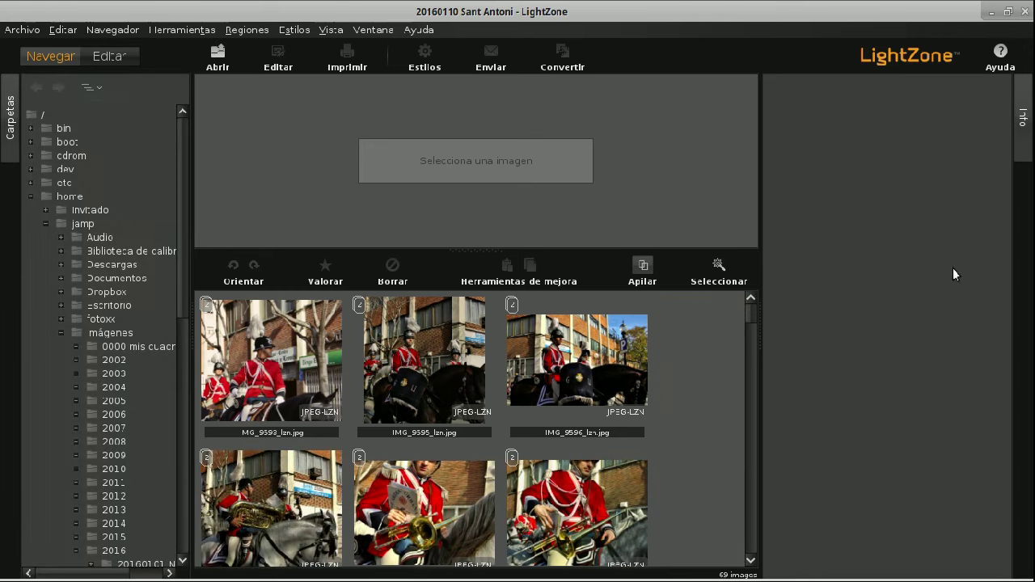
click(577, 399)
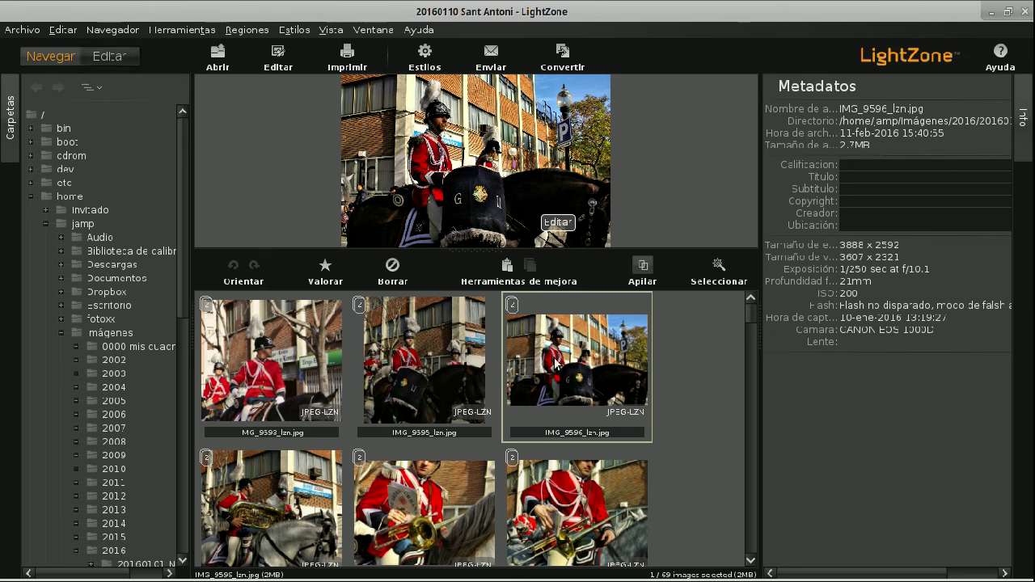
Open the selected photo for editing and compare it with its unedited original.
click(118, 62)
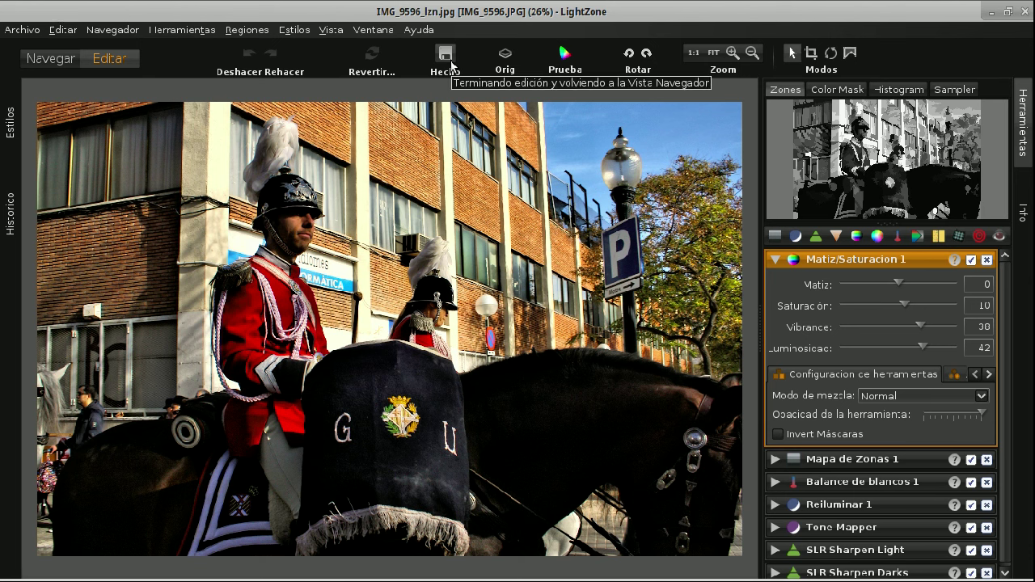
click(508, 53)
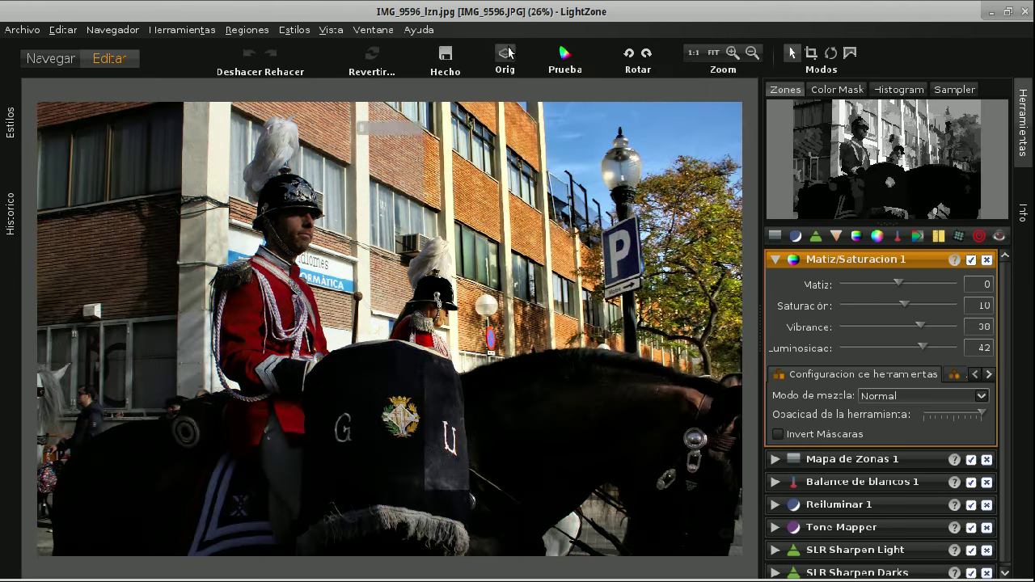
click(505, 57)
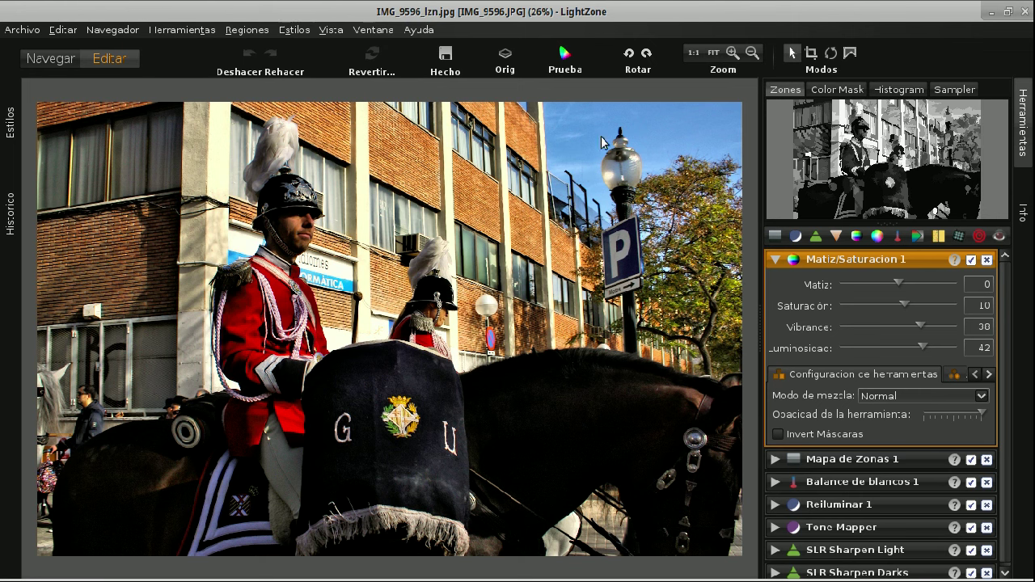
View the photo at smaller and larger zoom levels up to 1:1, and return it to the fitted view.
click(712, 54)
click(752, 52)
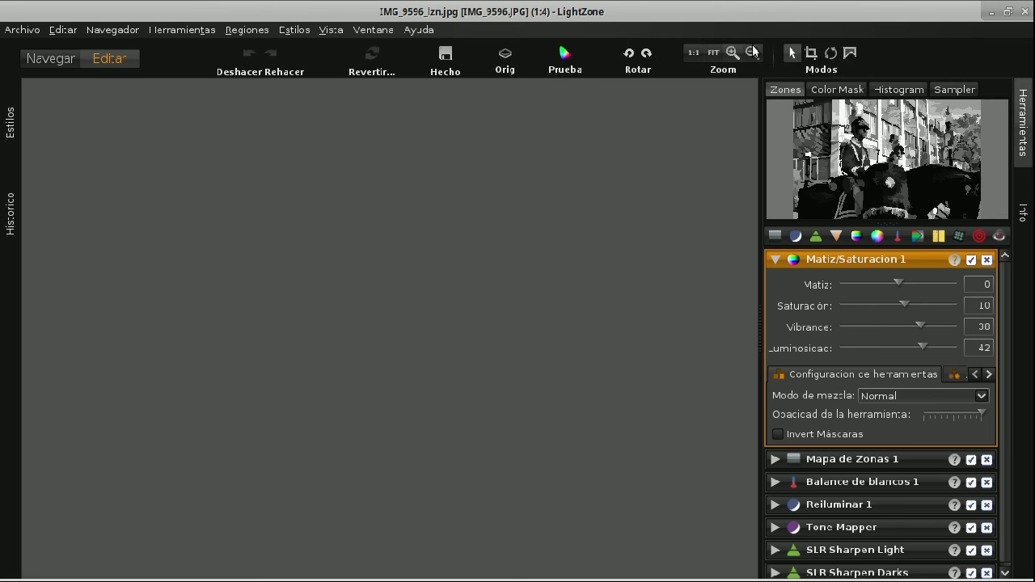
click(733, 52)
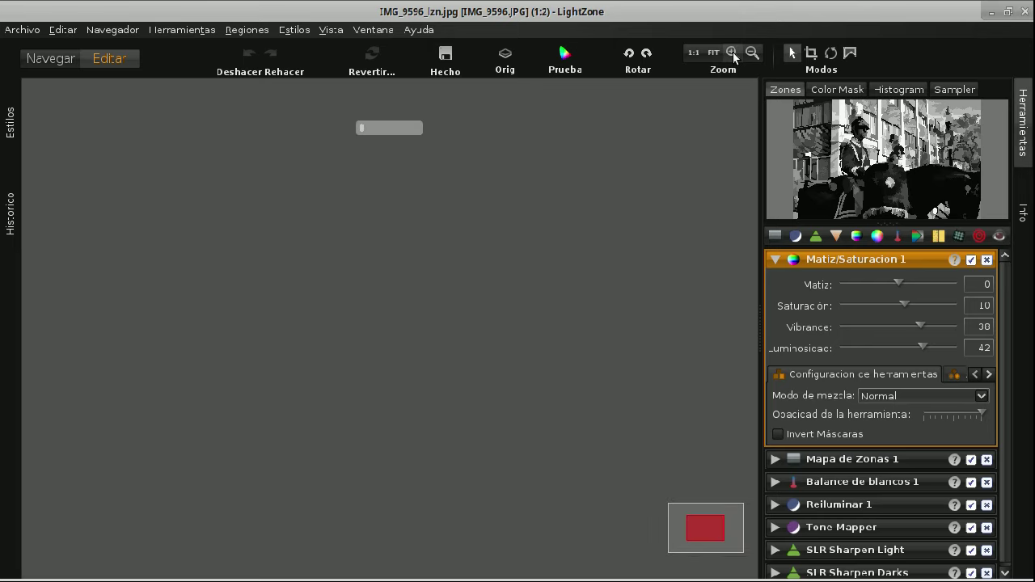
click(732, 53)
click(733, 53)
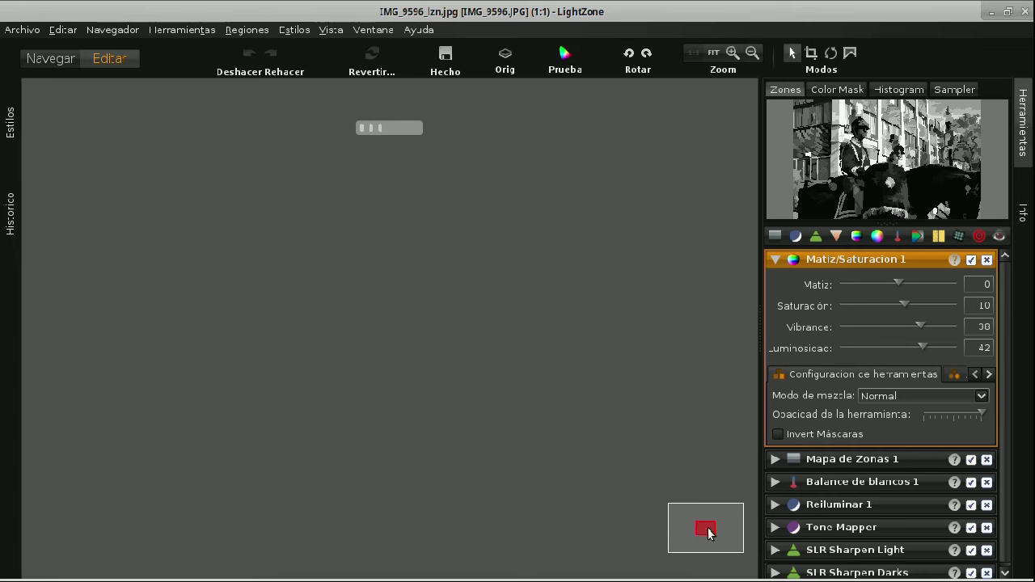
mouse_move(708, 529)
mouse_down()
mouse_move(687, 524)
mouse_move(703, 527)
mouse_up()
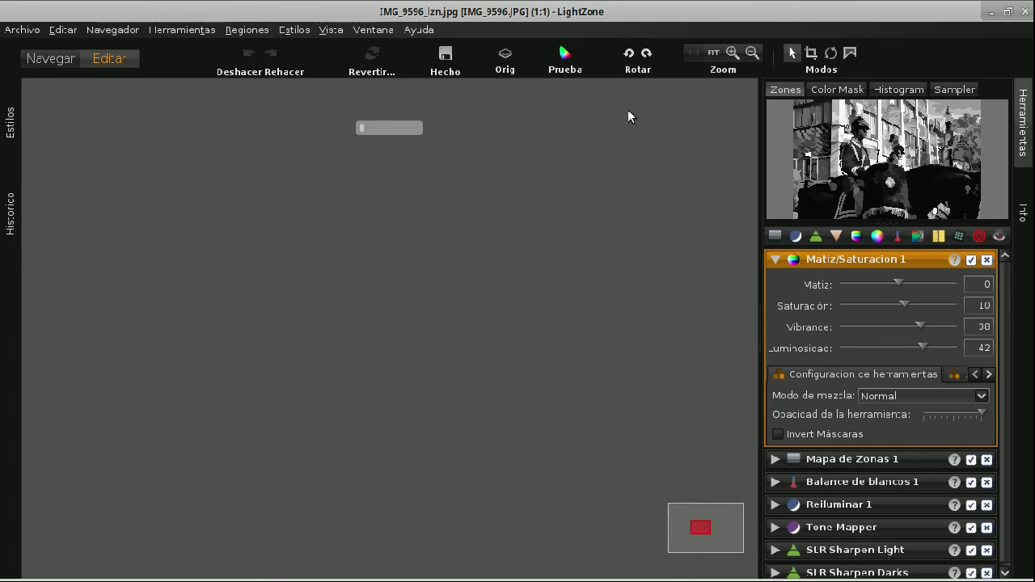
click(716, 53)
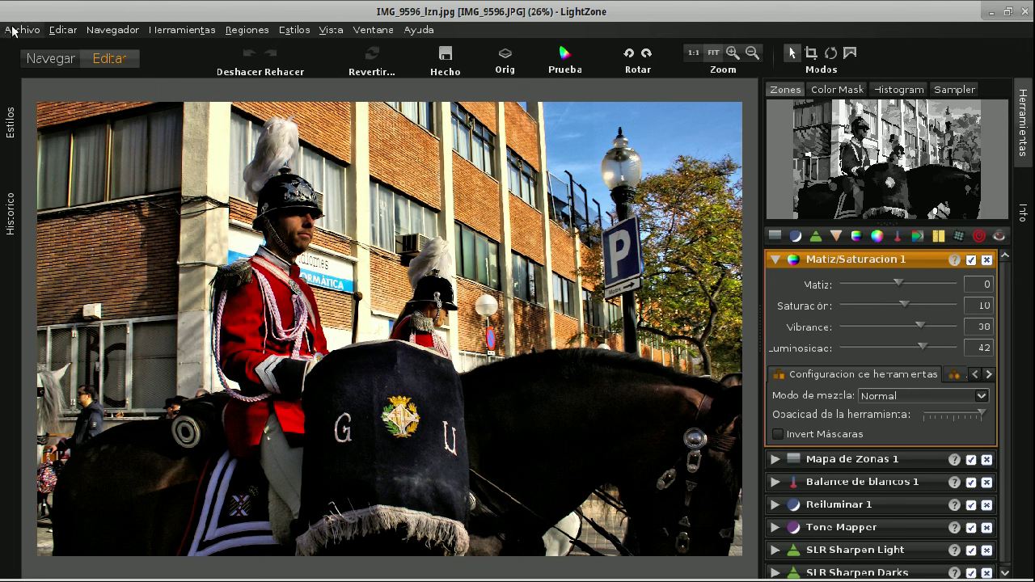
Look through the style presets with the Black & White group expanded, and check the photo's edit history.
click(10, 123)
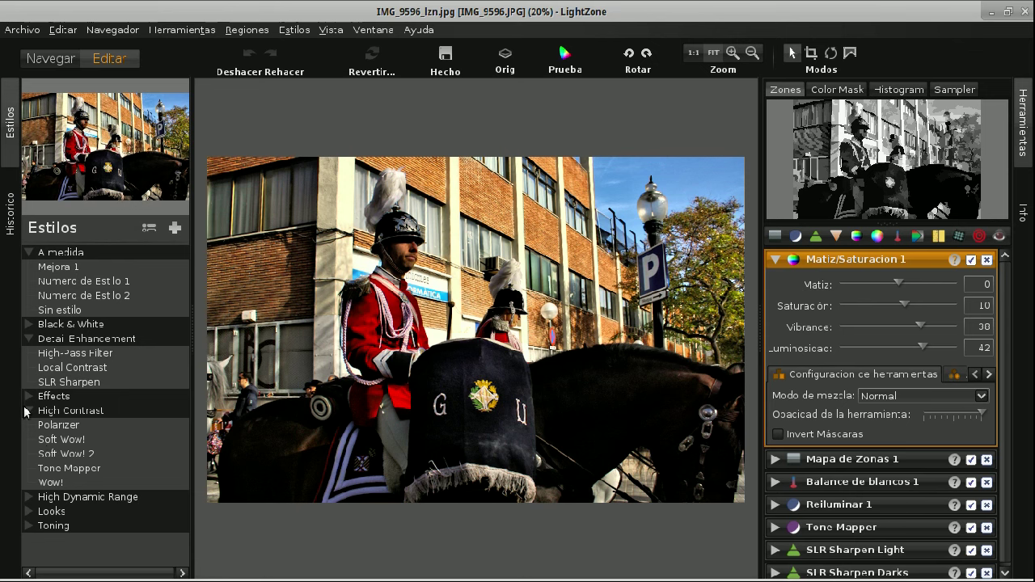
click(32, 324)
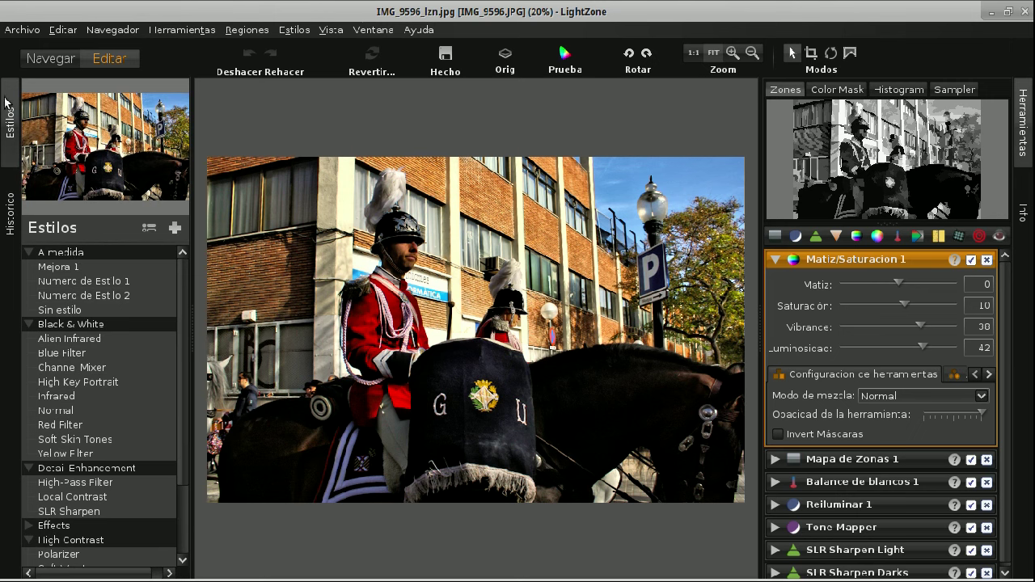
click(10, 216)
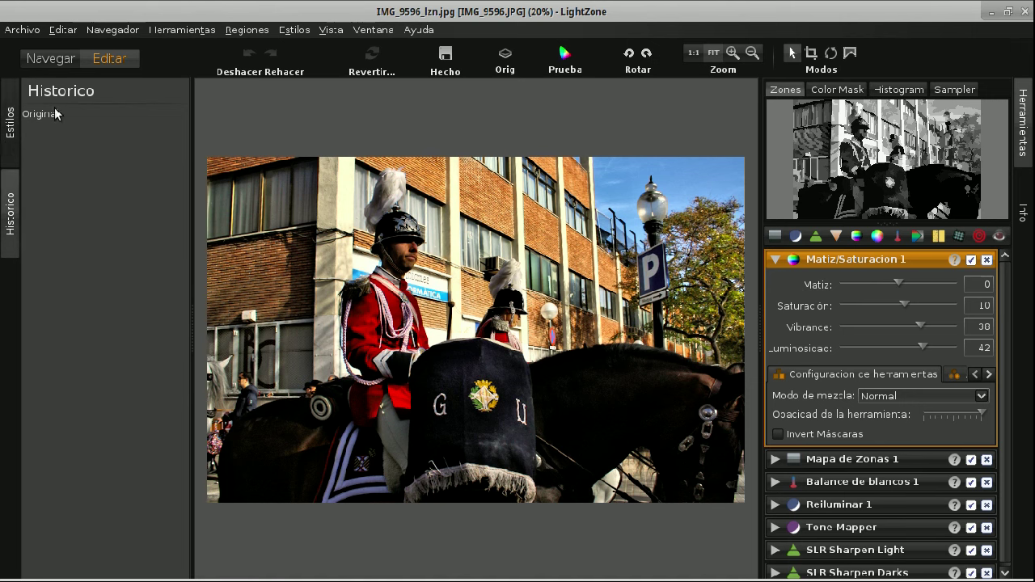
click(11, 127)
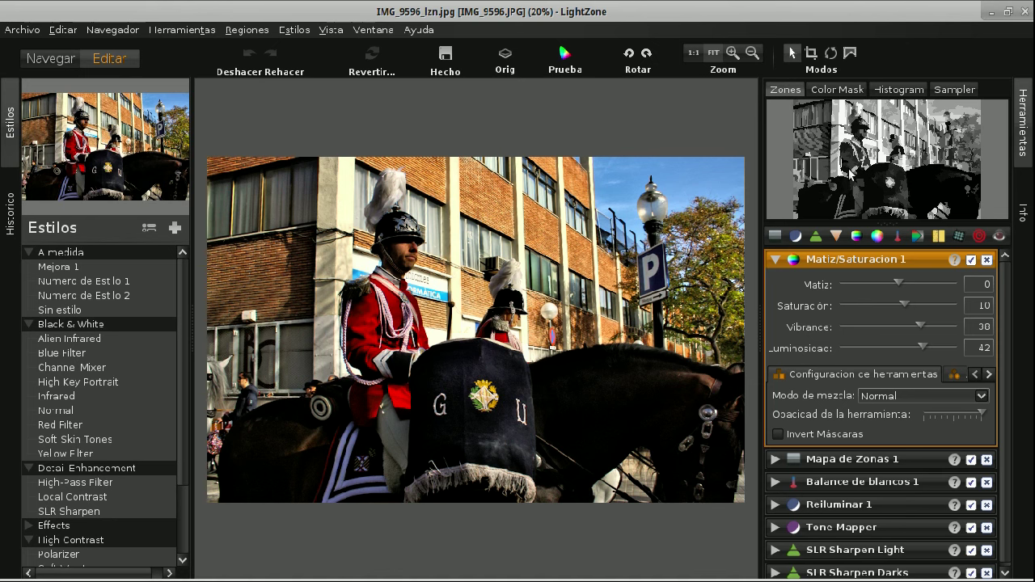
Collapse the Matiz/Saturación 1 tool and expand the Mapa de Zonas 1 tool.
click(774, 260)
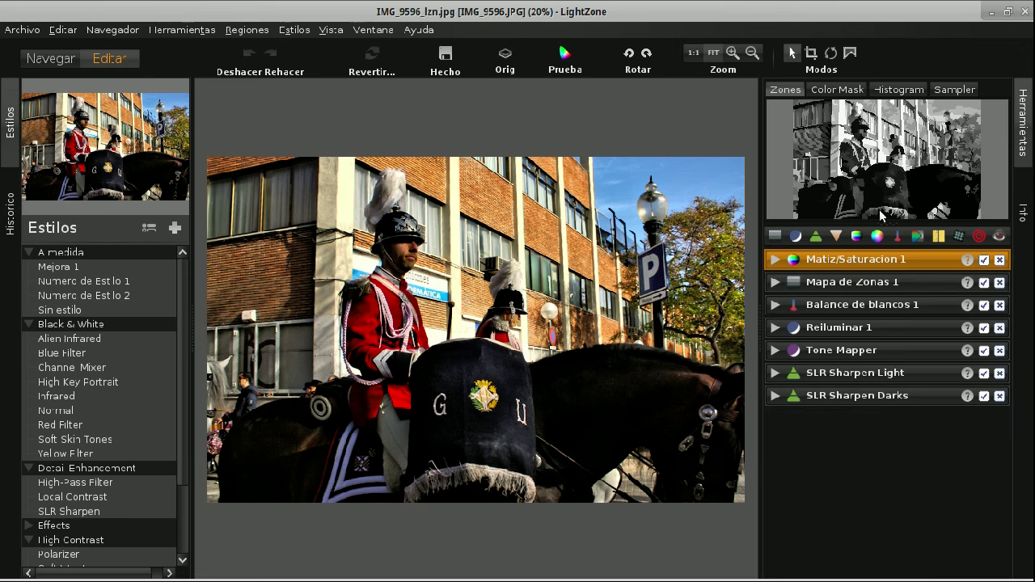
click(774, 283)
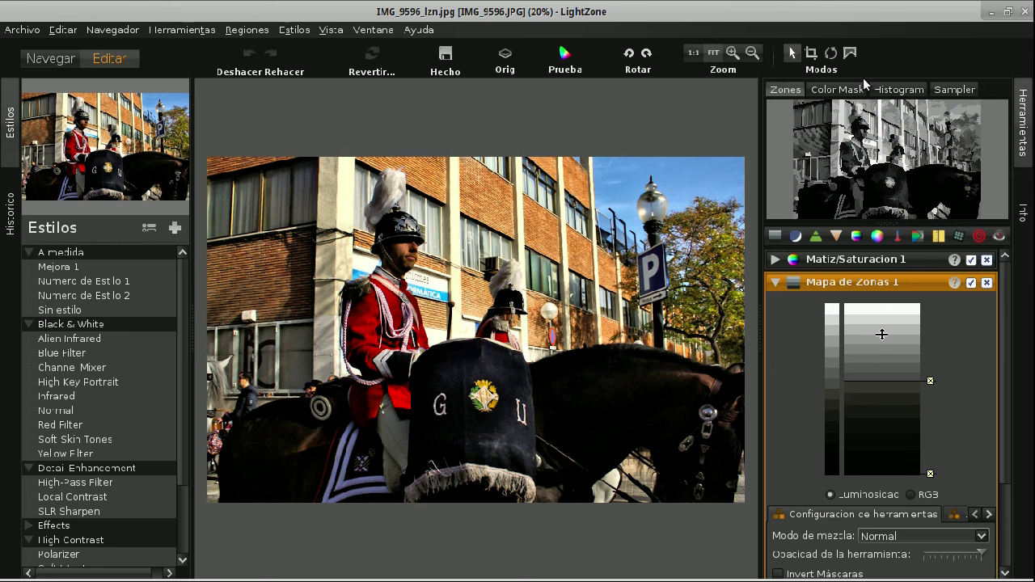
Inspect the photo's Color Mask, Histogram and Sampler views, and check its metadata before returning to the editing tools.
click(838, 90)
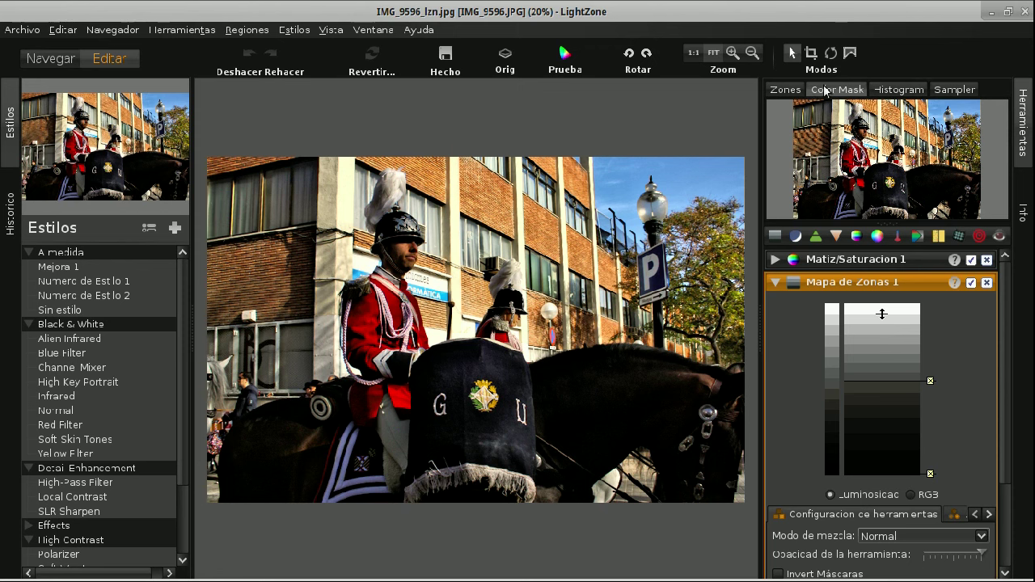
click(914, 90)
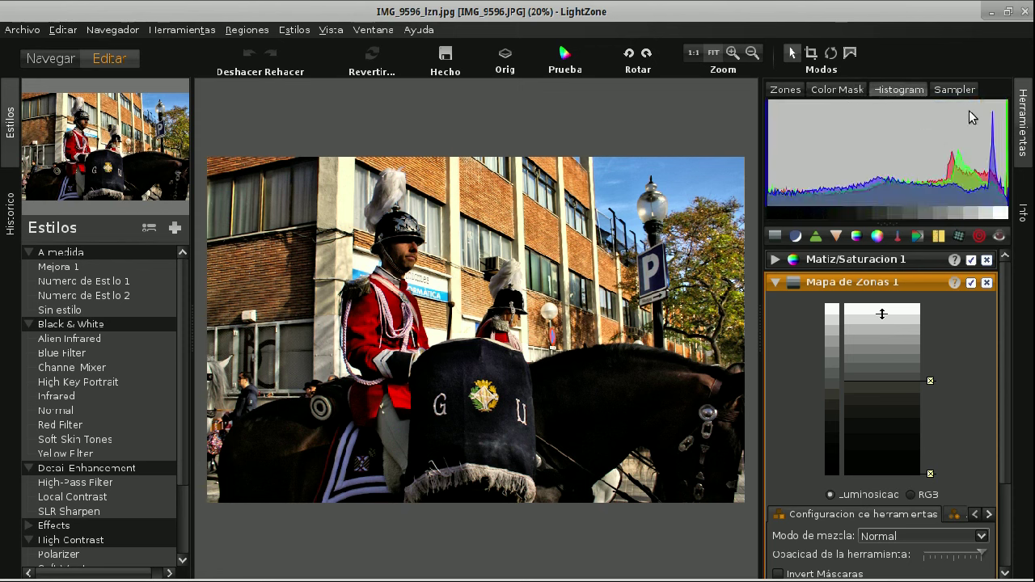
click(954, 89)
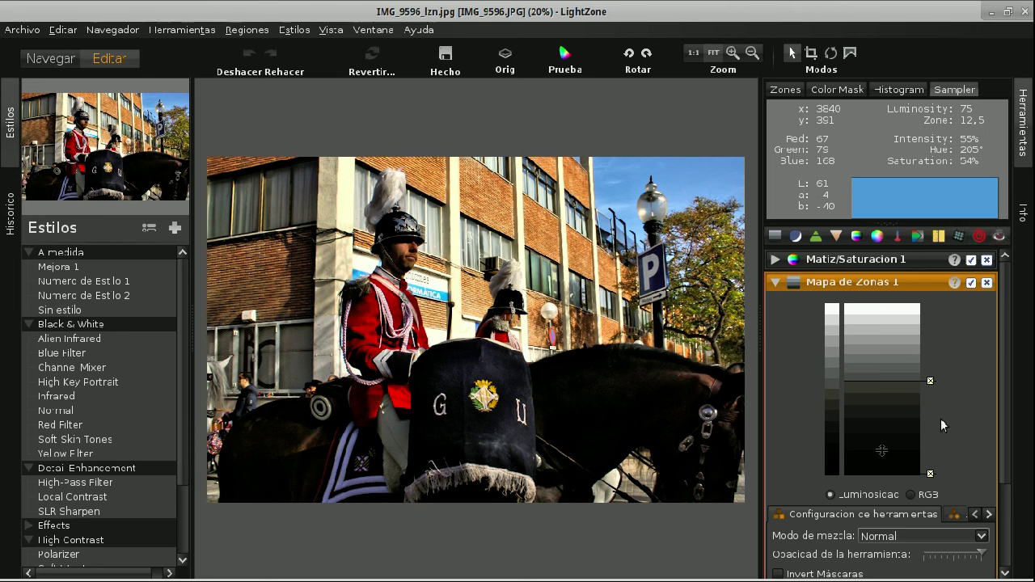
click(1023, 218)
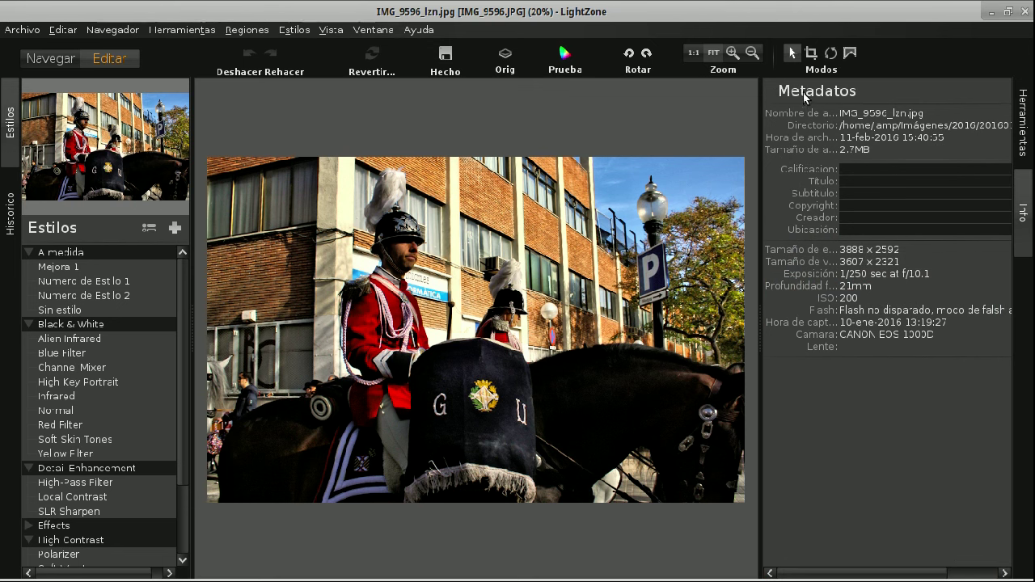
click(1022, 121)
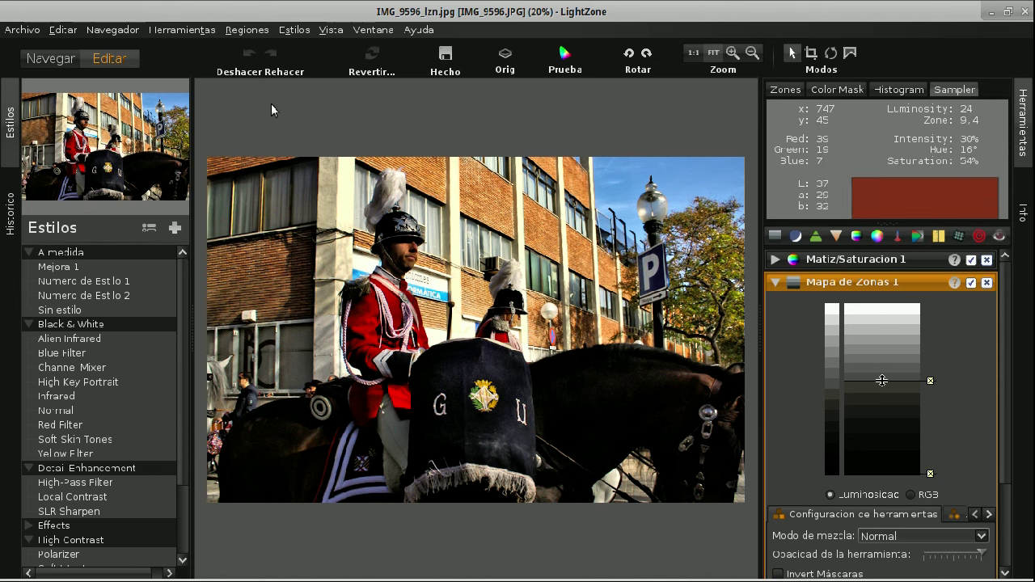
View the start page of the LightZone help and close the help window.
click(417, 30)
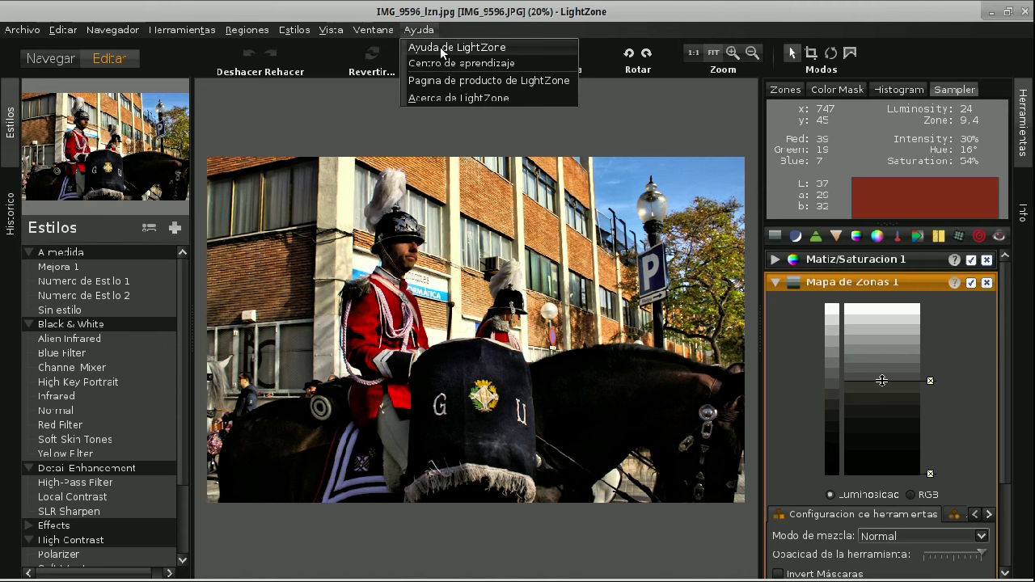
click(439, 46)
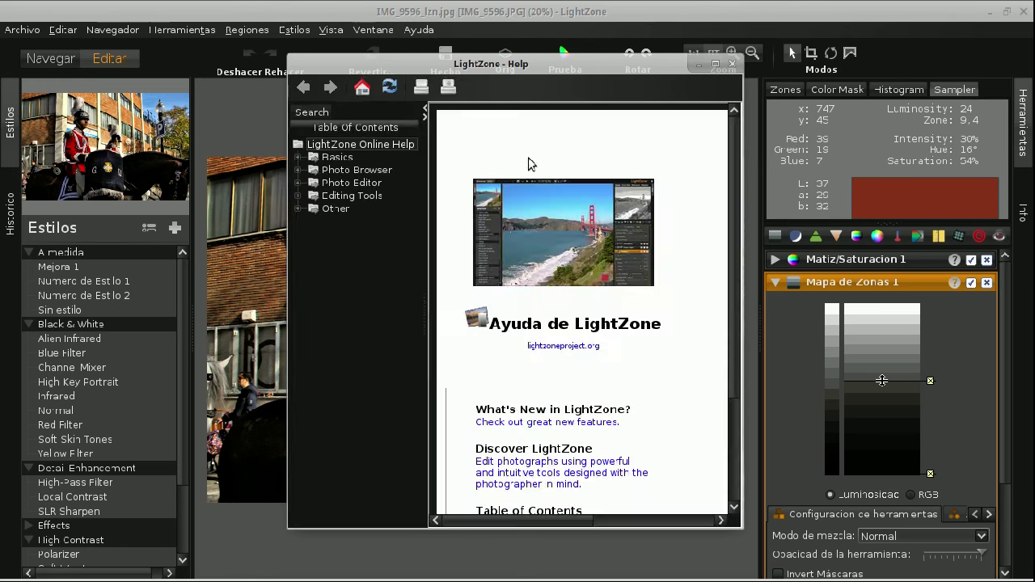
click(735, 63)
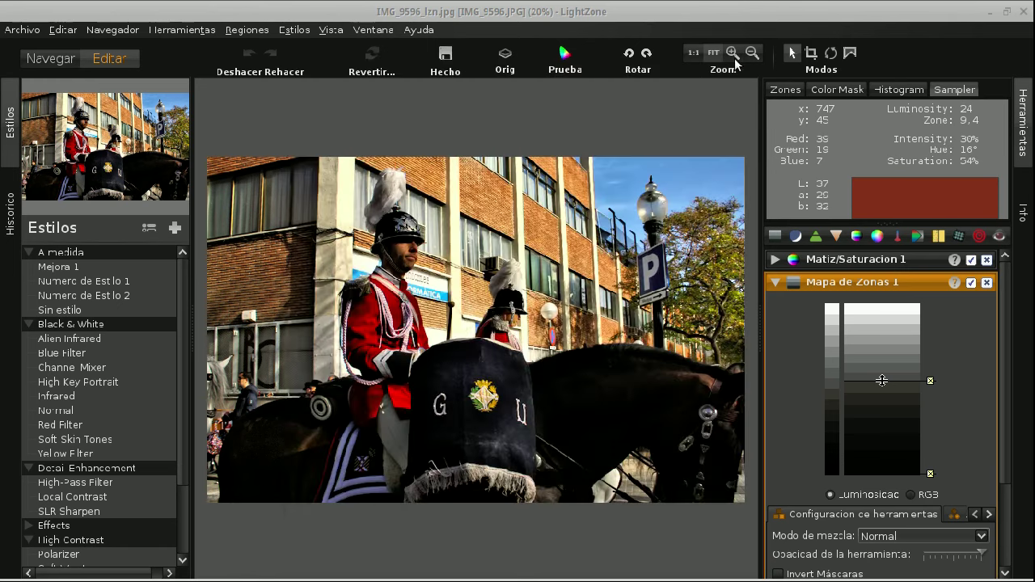
Open the help page for the Mapa de Zonas tool, and reposition and enlarge the help window for reading.
click(954, 284)
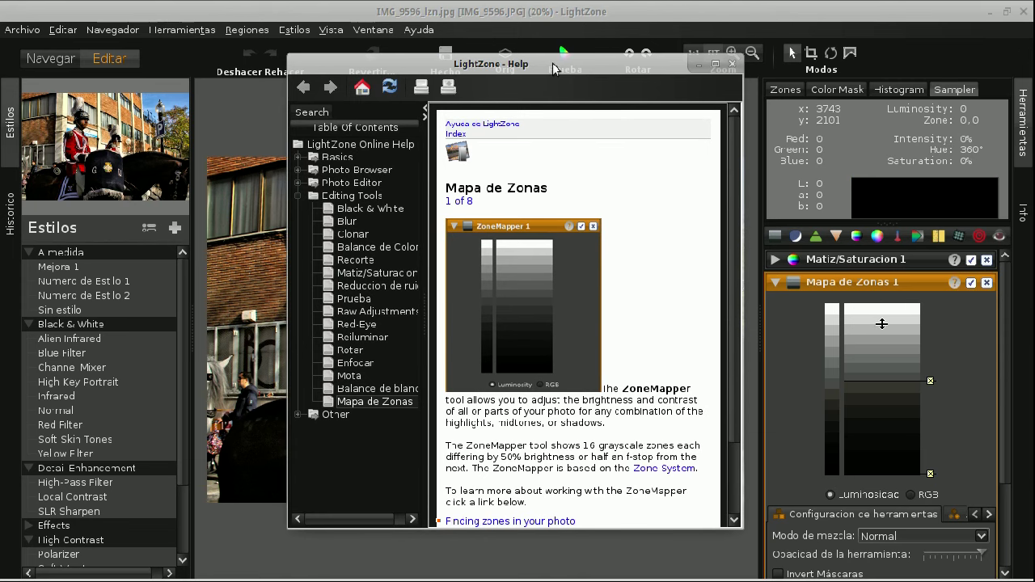
drag(552, 63, 369, 56)
drag(552, 503, 815, 575)
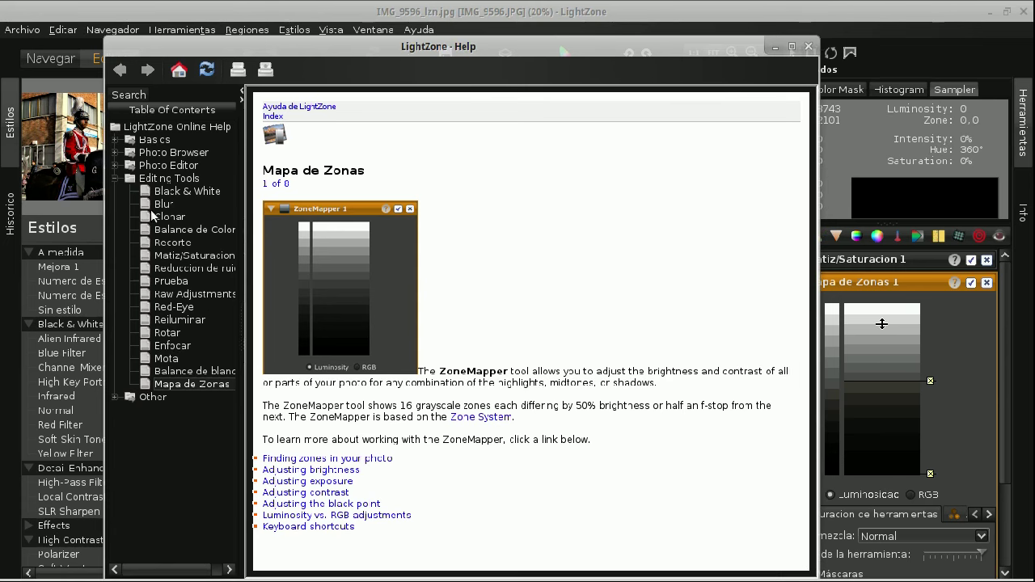
Close the Mapa de Zonas help window and open the Discover LightZone page under Basics in the general LightZone help.
click(808, 47)
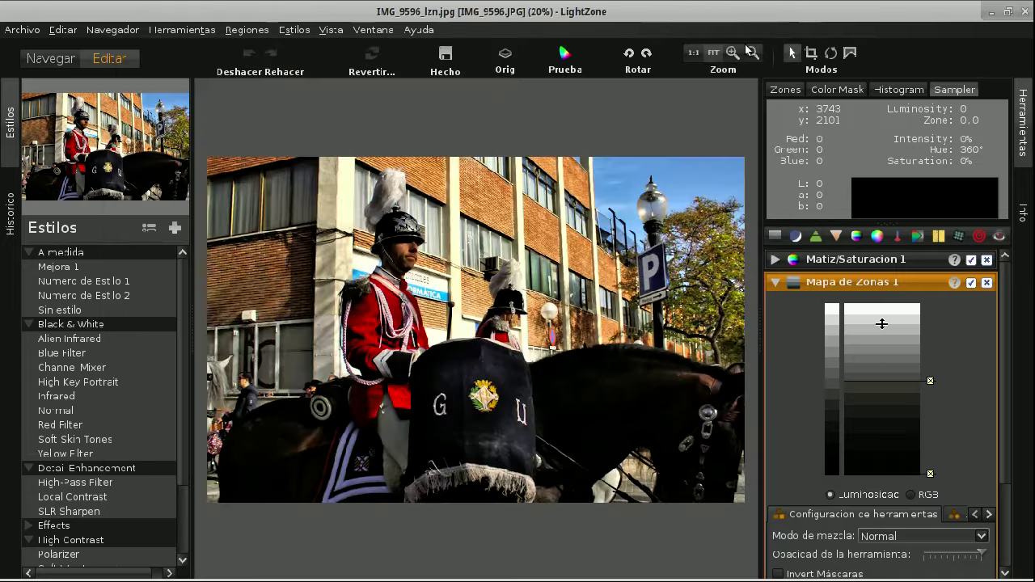
click(418, 33)
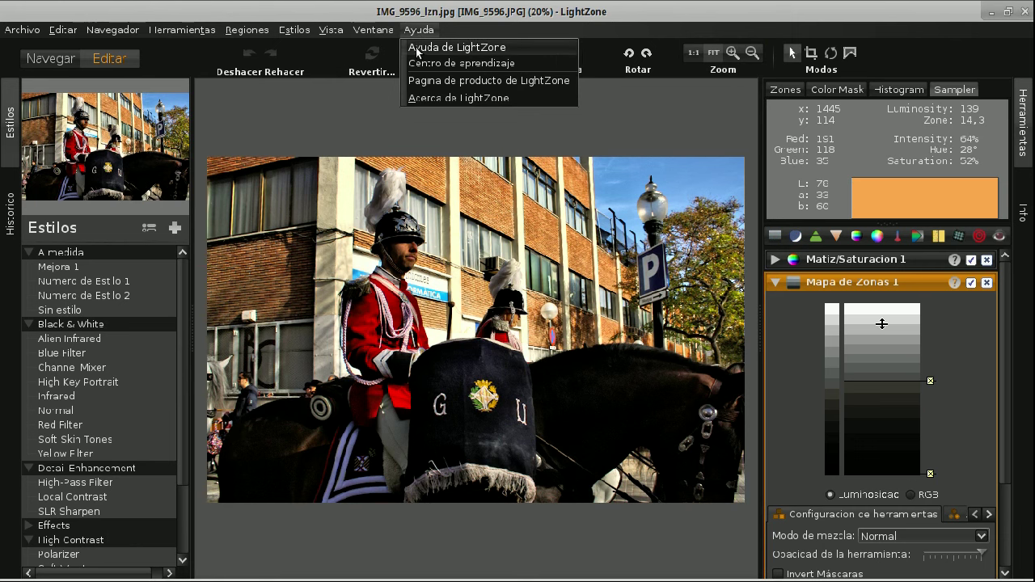
click(418, 48)
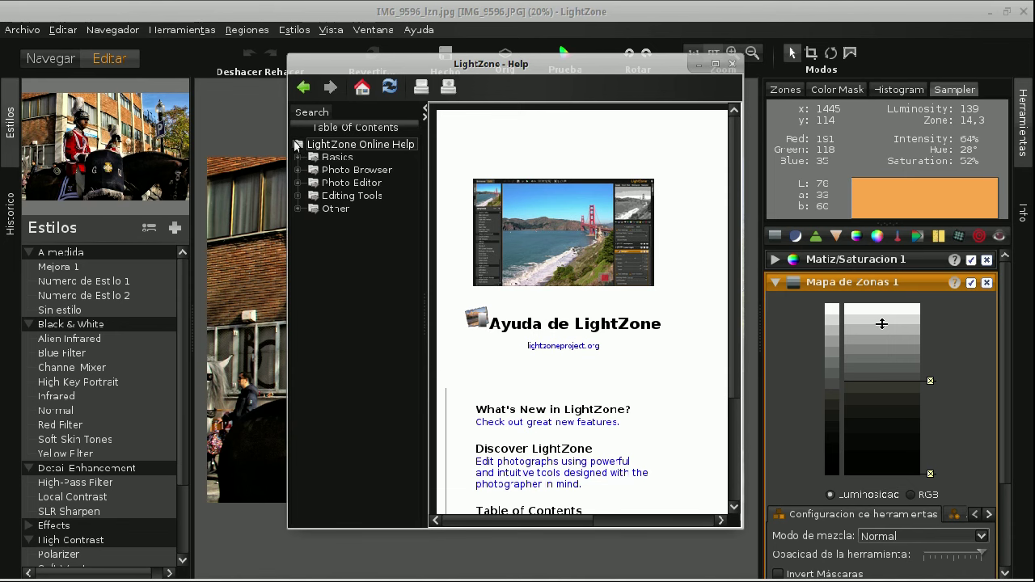
click(298, 158)
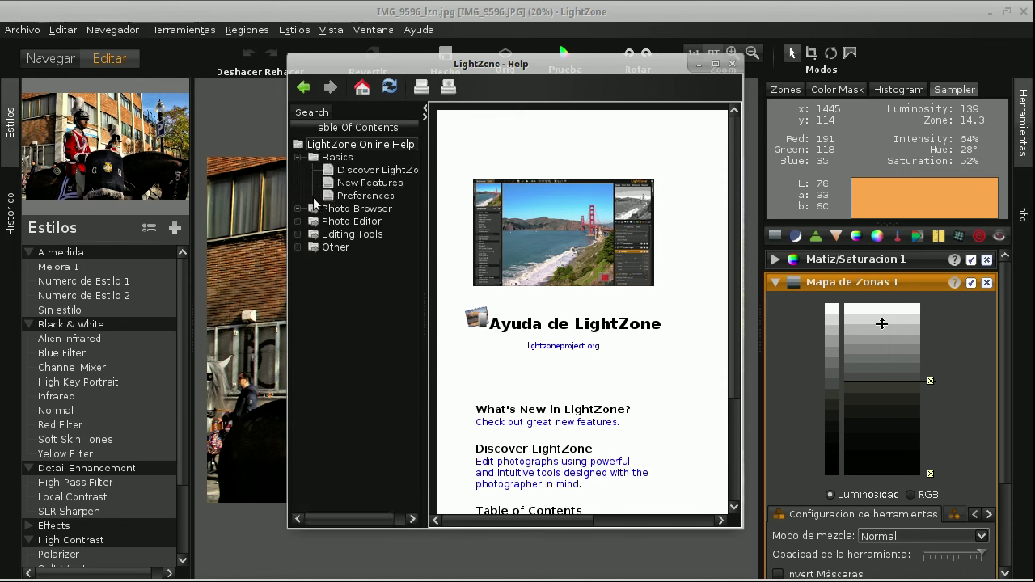
click(348, 171)
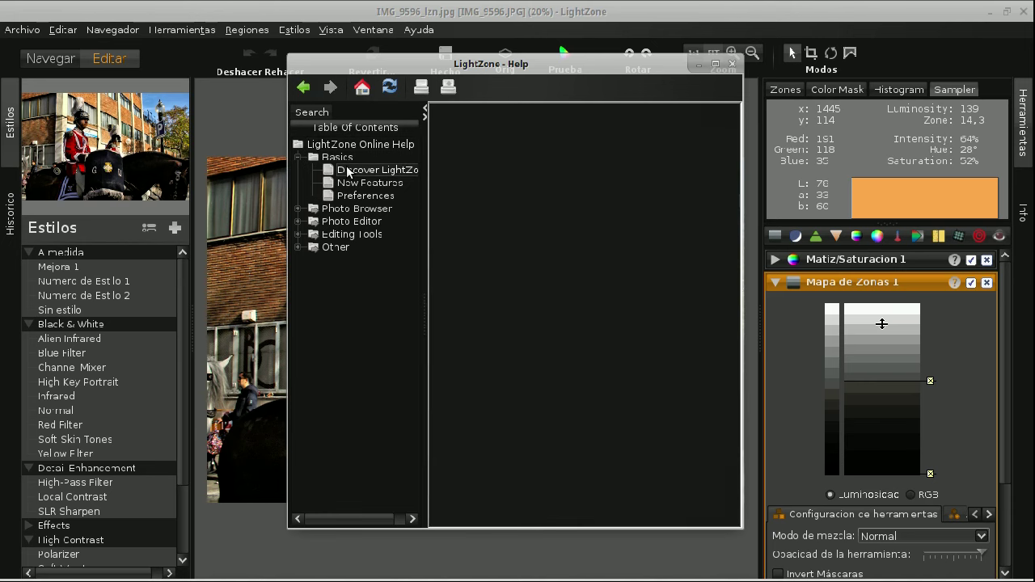
Maximize the help window and read the Discover LightZone page down to its section on the simple workflow.
click(714, 62)
scroll(596, 374, down, 10)
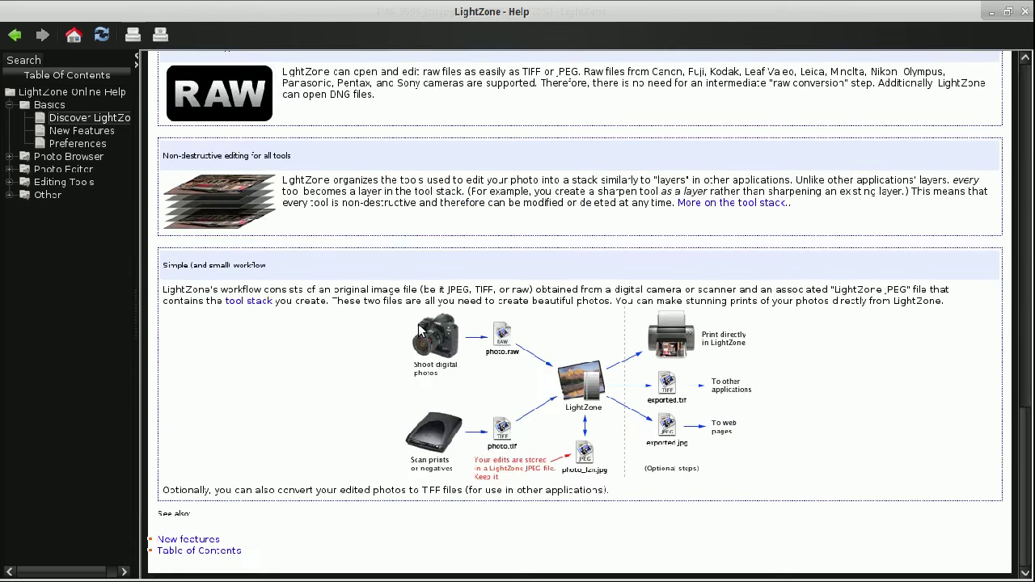
scroll(419, 332, up, 3)
scroll(418, 331, down, 3)
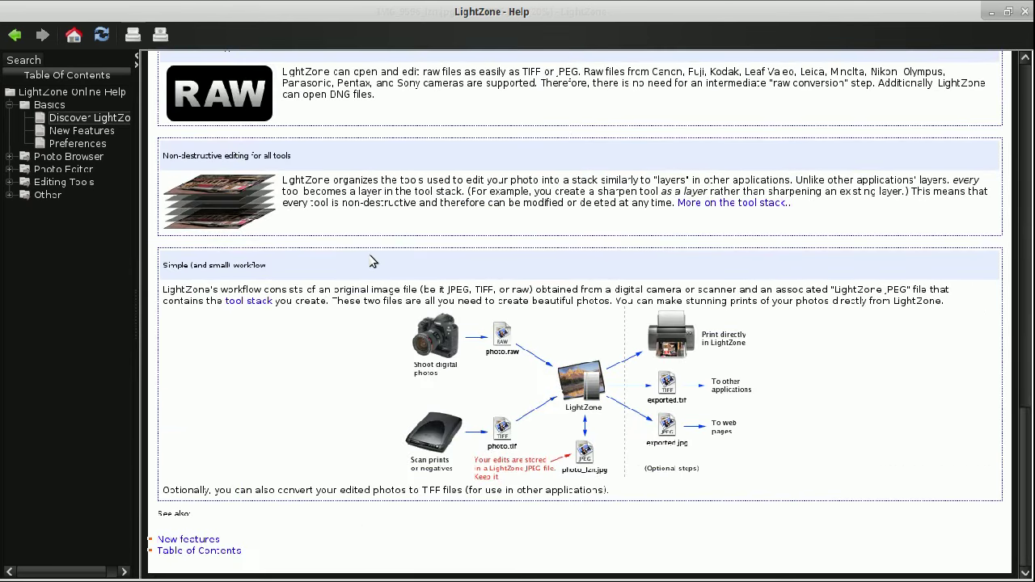